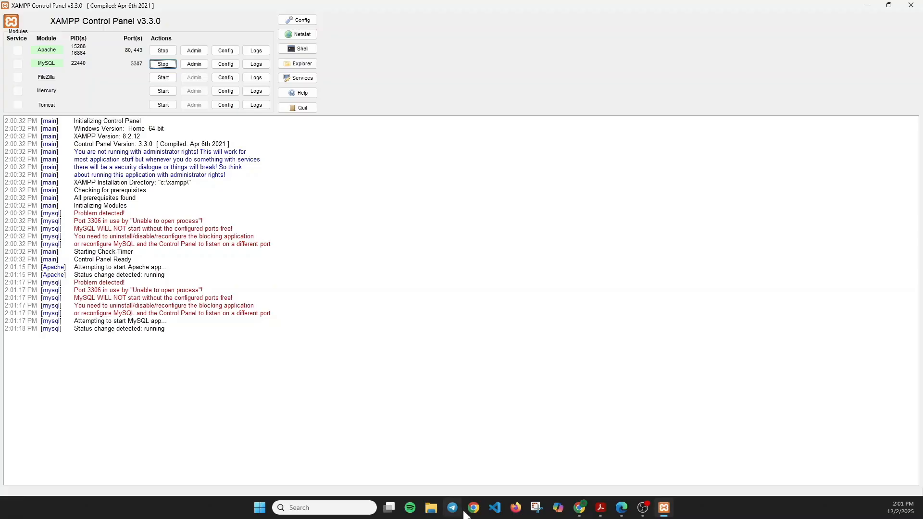
Step: Switch from XAMPP Control Panel to the web browser
left_click(580, 507)
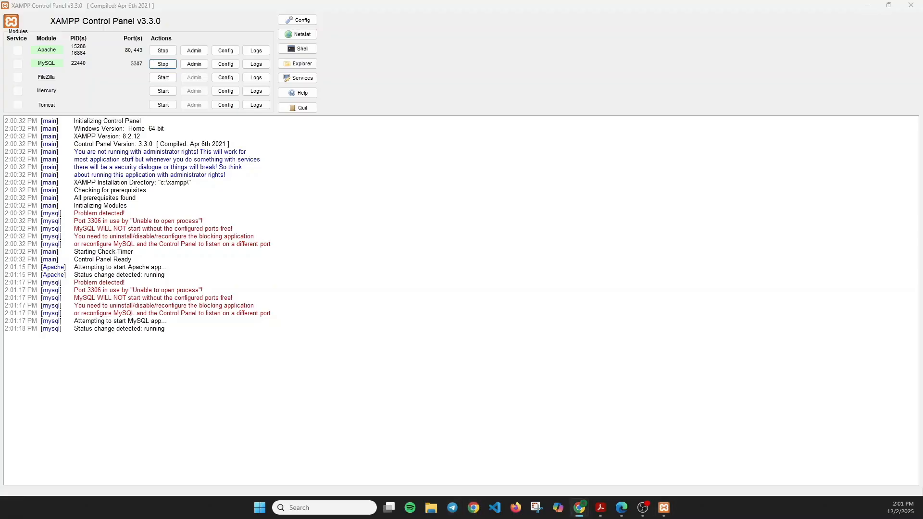
Step: Reposition the Chrome window and maximize it to fill the screen
left_click_drag(1, 260, 458, 126)
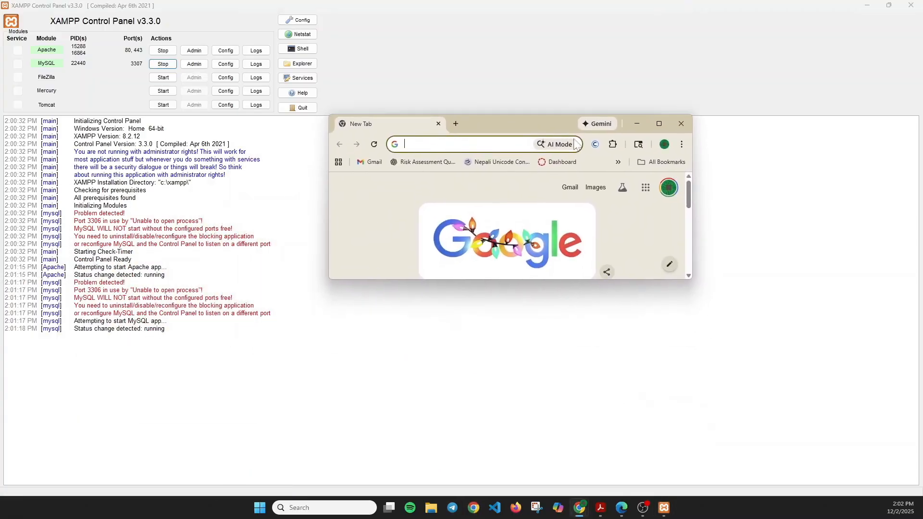
left_click(659, 124)
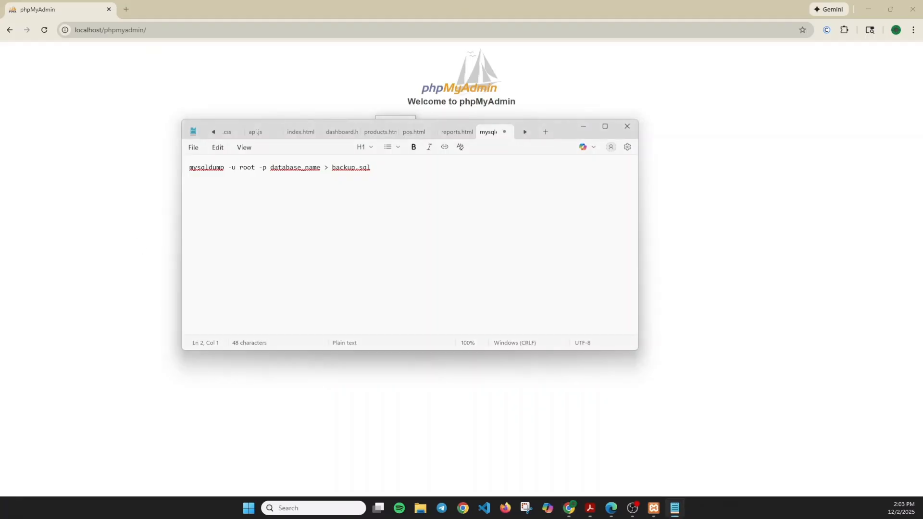
Step: Paste the line 'mysql -u root -p database_name < backup.sql' into Notepad
type("mysql -u root -p database_name < backup.sql")
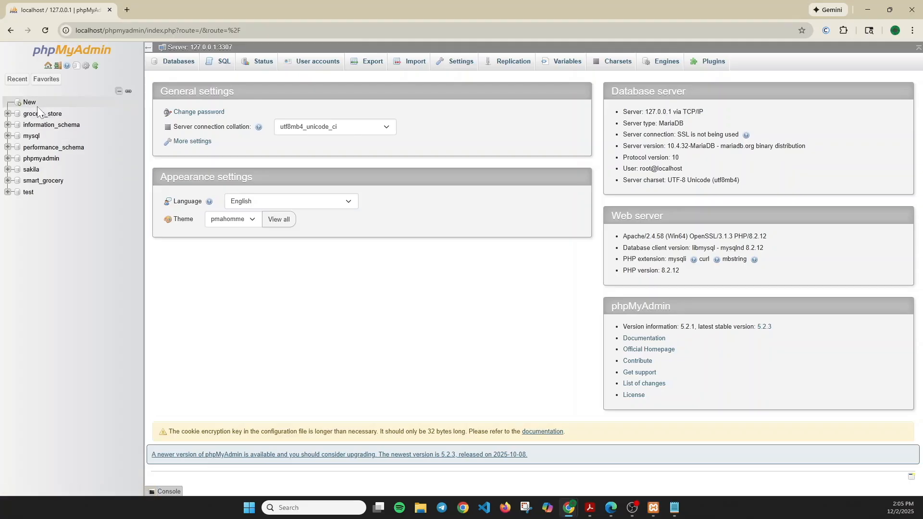
Step: Create a new database named demo-db
left_click(29, 103)
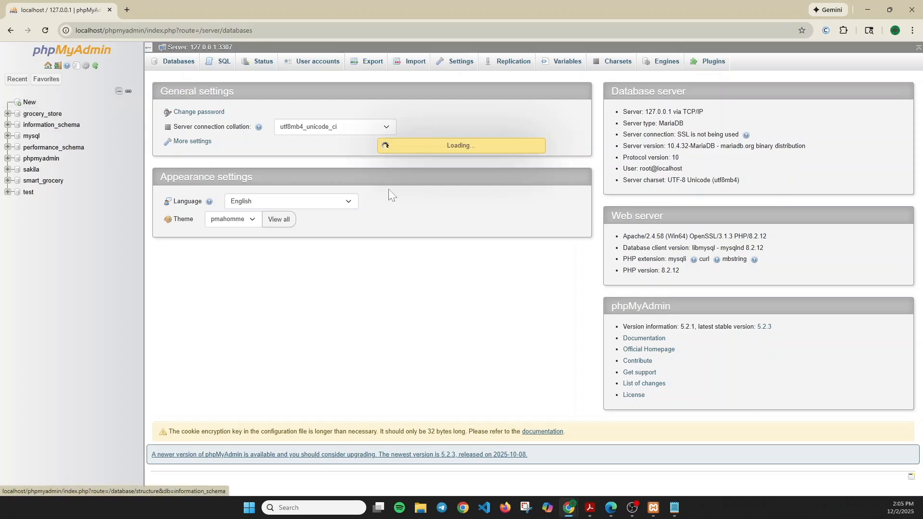
left_click(195, 142)
type("dem")
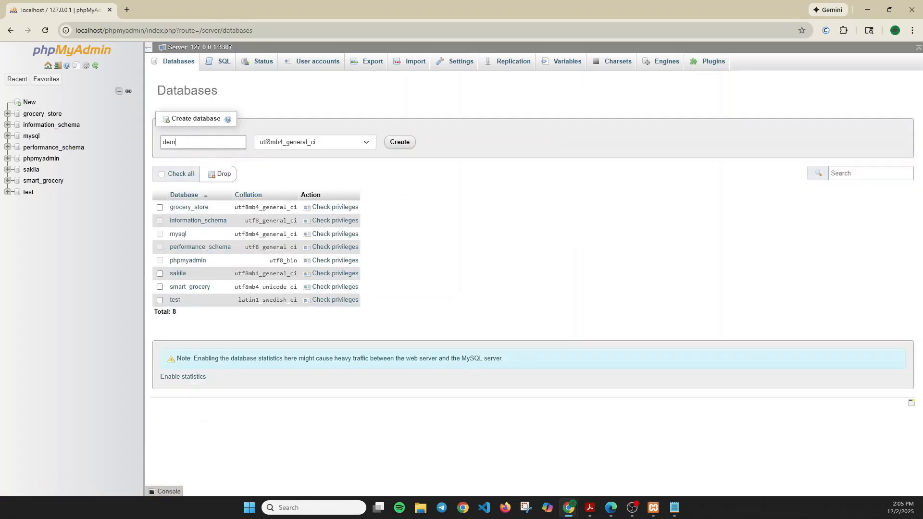
type("o-db")
left_click(397, 144)
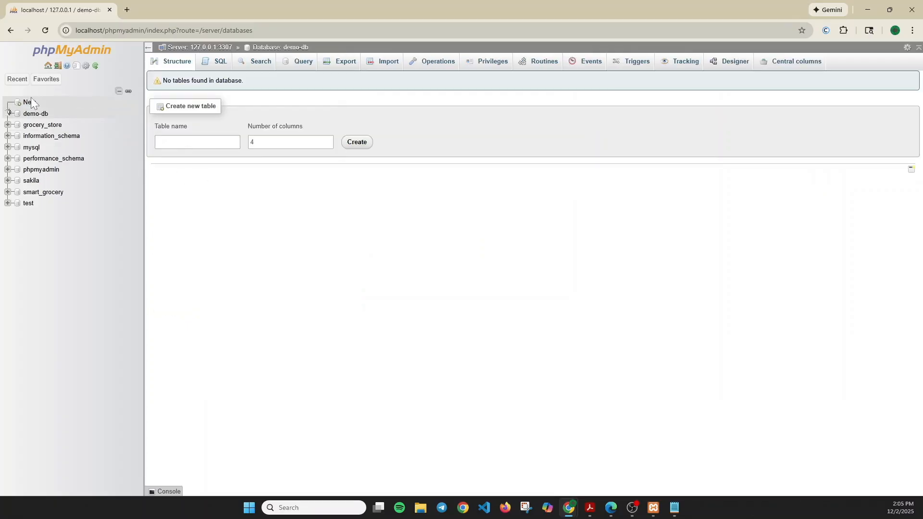
Step: Start a new table named users with 3 columns in demo-db
left_click(197, 142)
key("s")
key("s")
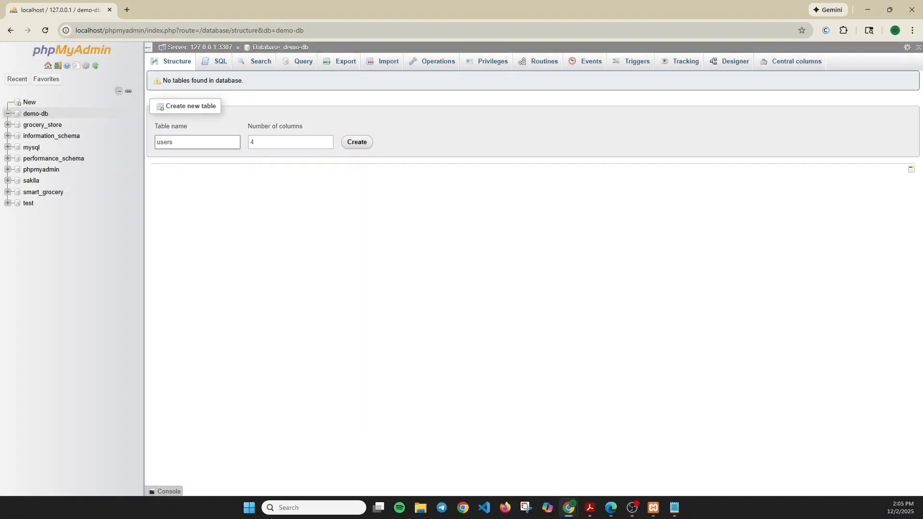
key("Tab")
type("3")
left_click(357, 142)
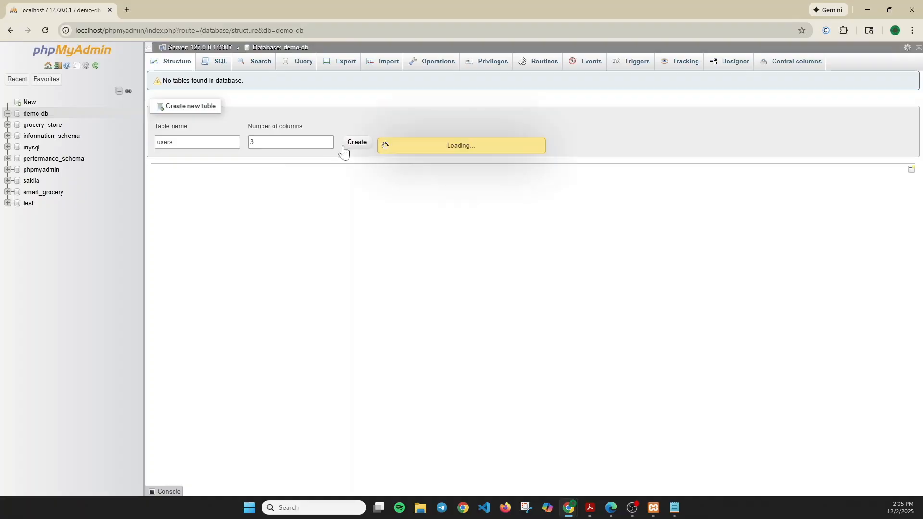
Step: Define the id column with length 11, auto-increment and primary key
type("id")
key("Tab")
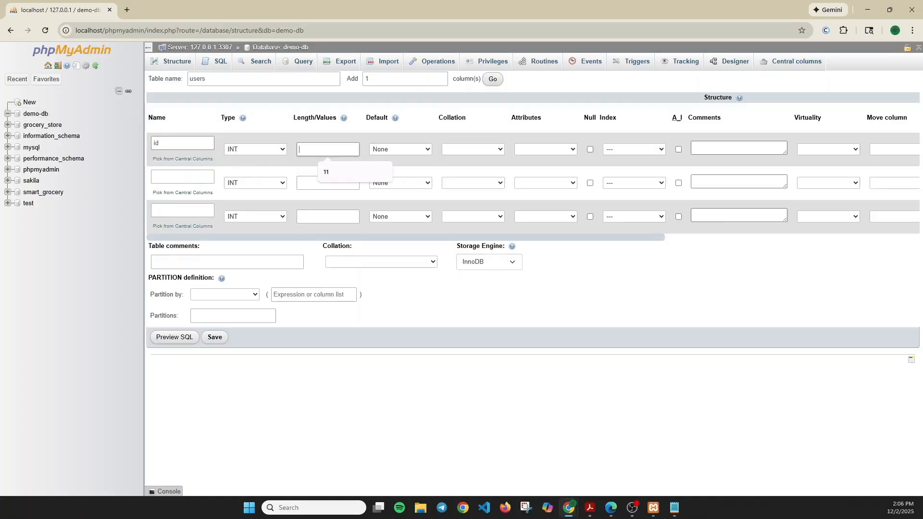
type("11")
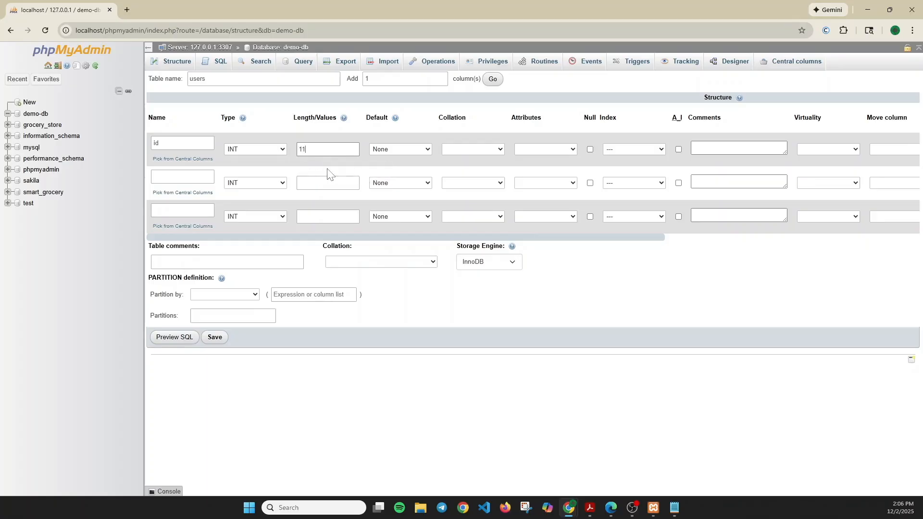
left_click(499, 149)
left_click(499, 149)
left_click(400, 148)
left_click(401, 148)
left_click(678, 149)
left_click(183, 177)
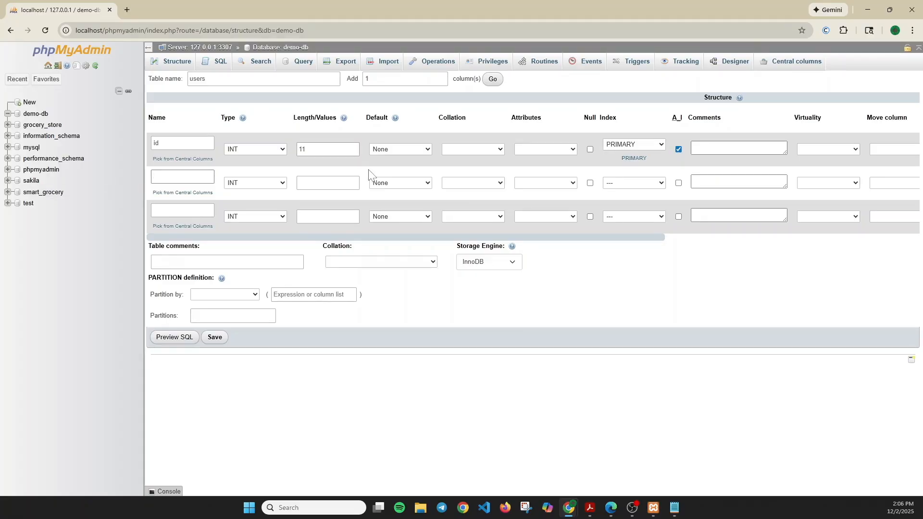
Step: Add a name column of type VARCHAR with length 300
type("name")
left_click(302, 187)
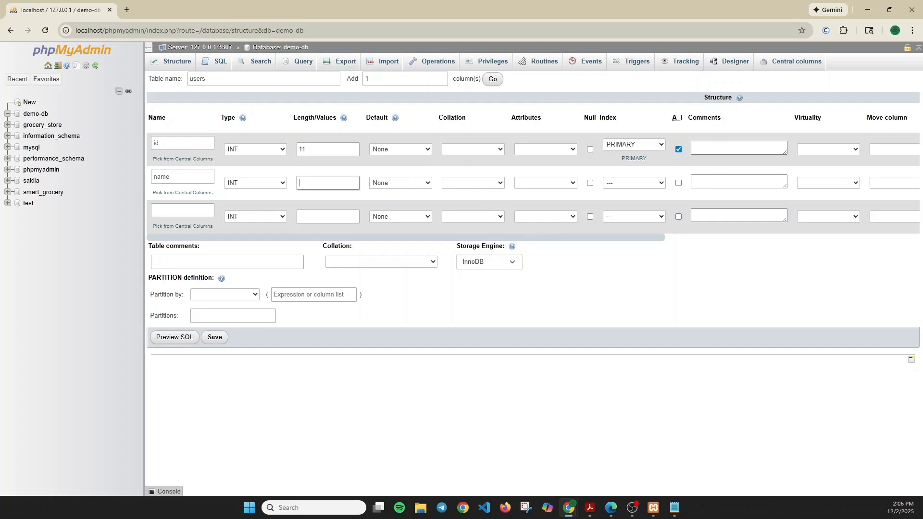
left_click(278, 183)
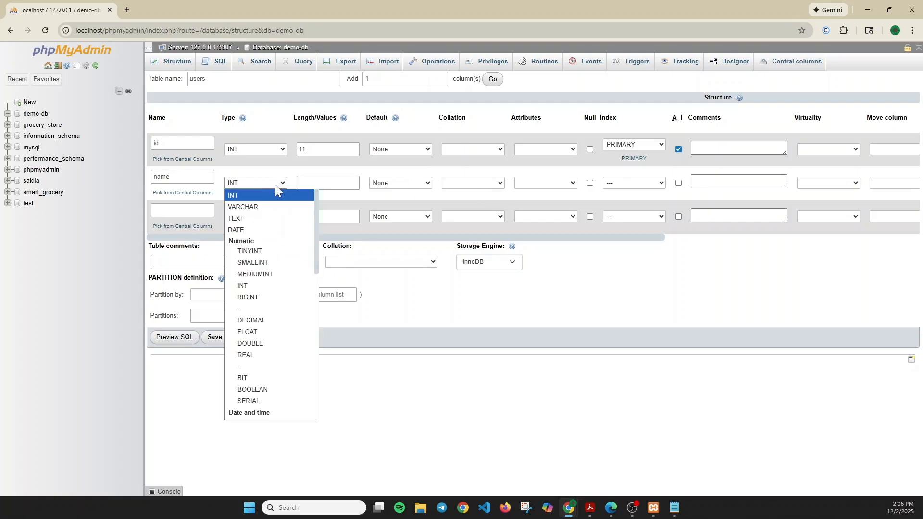
left_click(260, 206)
left_click(317, 183)
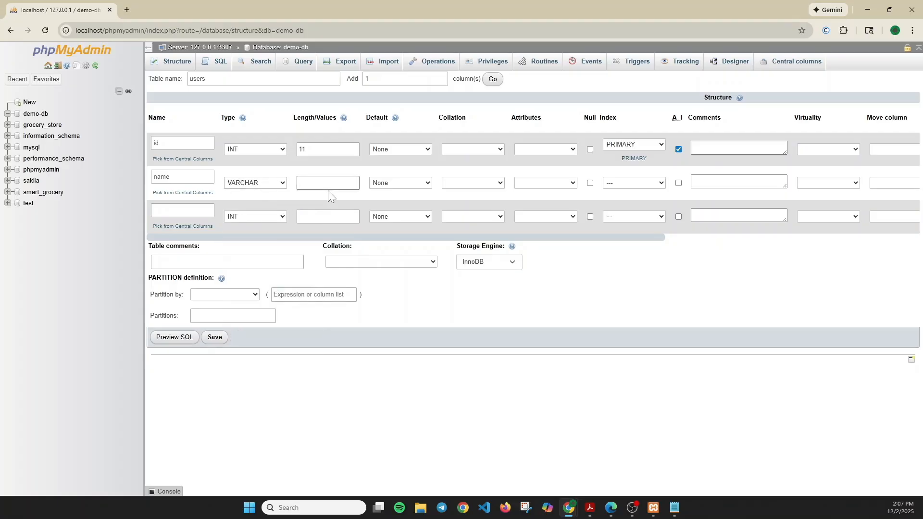
type("300")
Step: Name the third column email and set its type to VARCHAR
left_click(183, 210)
type("email")
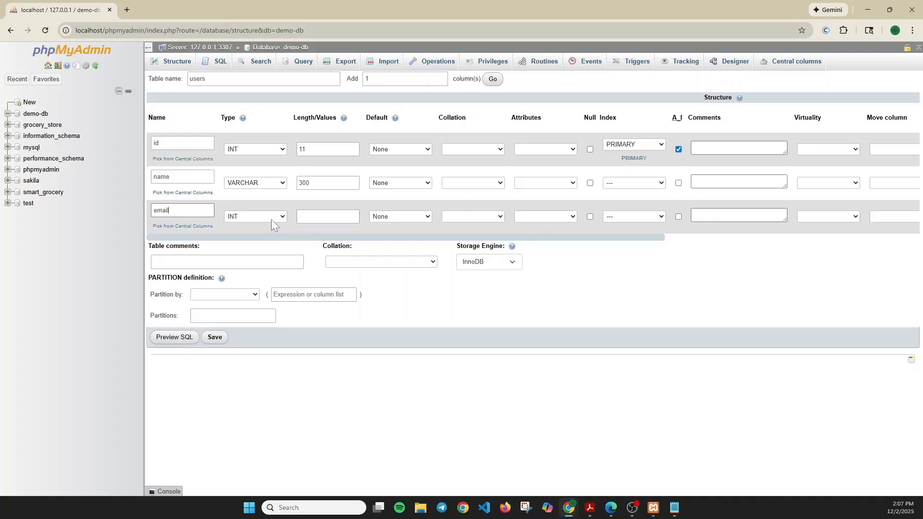
left_click(271, 219)
key("Down")
key("Return")
key("Tab")
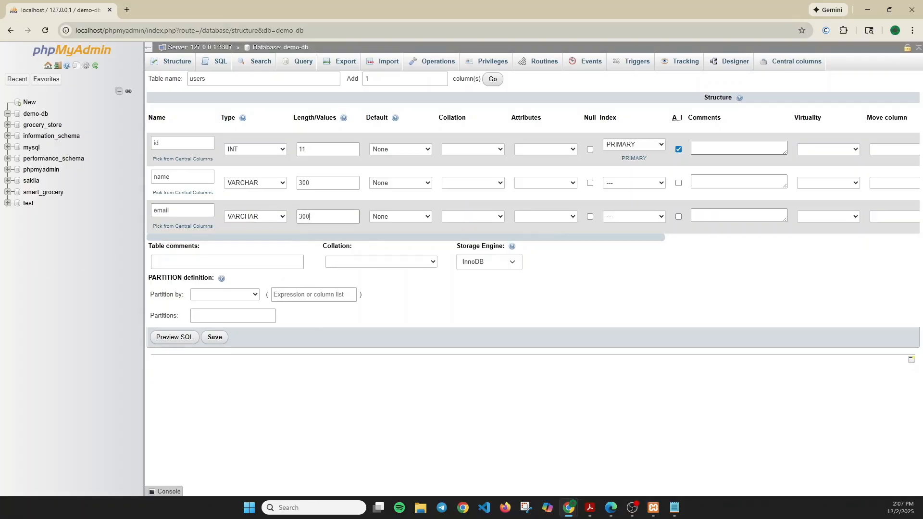
Step: Save the users table, then look over its Structure page columns
left_click(215, 339)
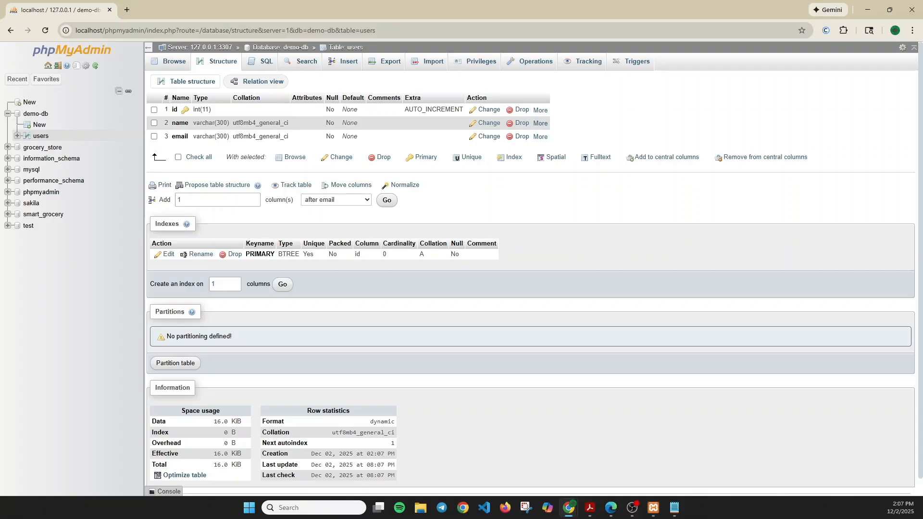
left_click(178, 123)
left_click(153, 122)
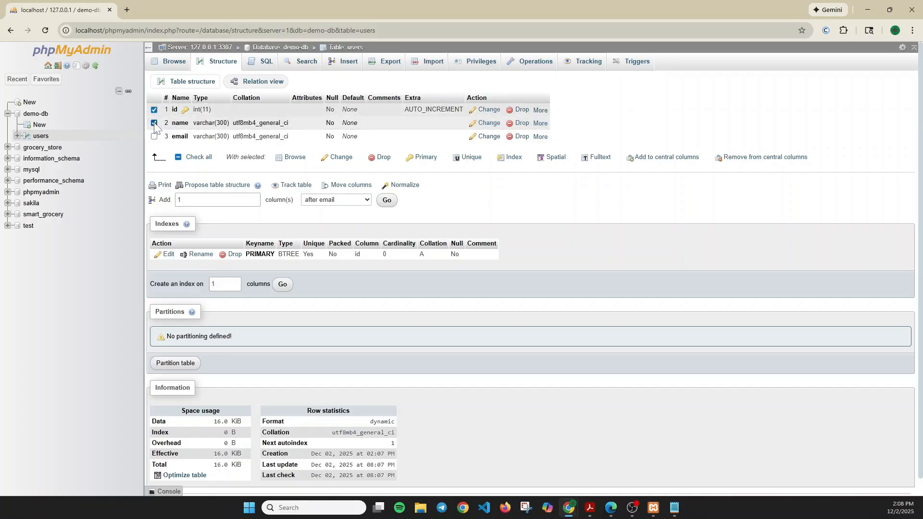
left_click(154, 122)
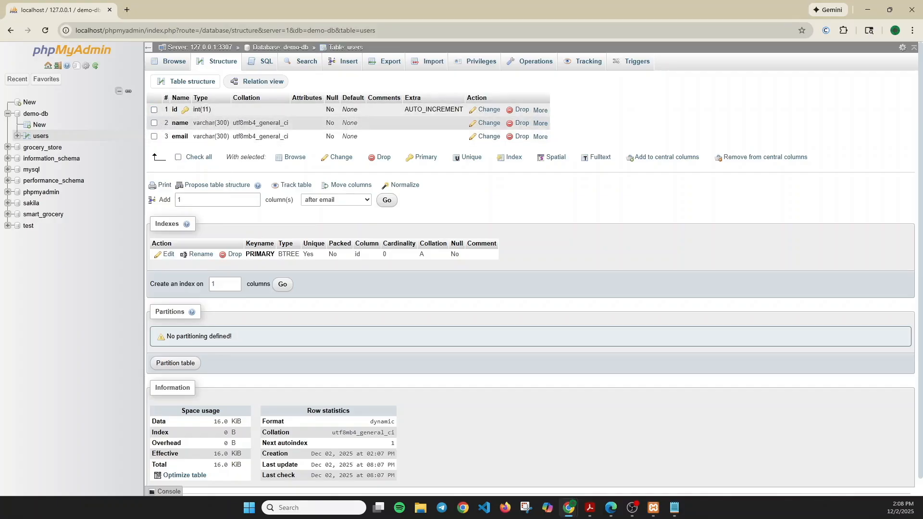
Step: On the Insert form, fill the first row with id 12345, a name and an e-mail address
left_click(351, 67)
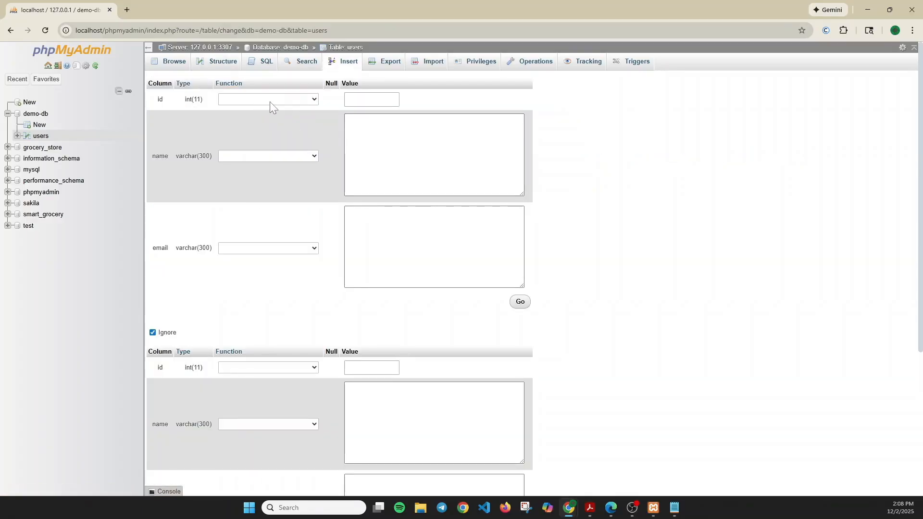
left_click(276, 102)
left_click(365, 99)
left_click(345, 142)
left_click(261, 157)
left_click(317, 155)
left_click(351, 144)
type("Hari")
left_click(349, 247)
left_click(359, 114)
type("12345")
left_click(347, 222)
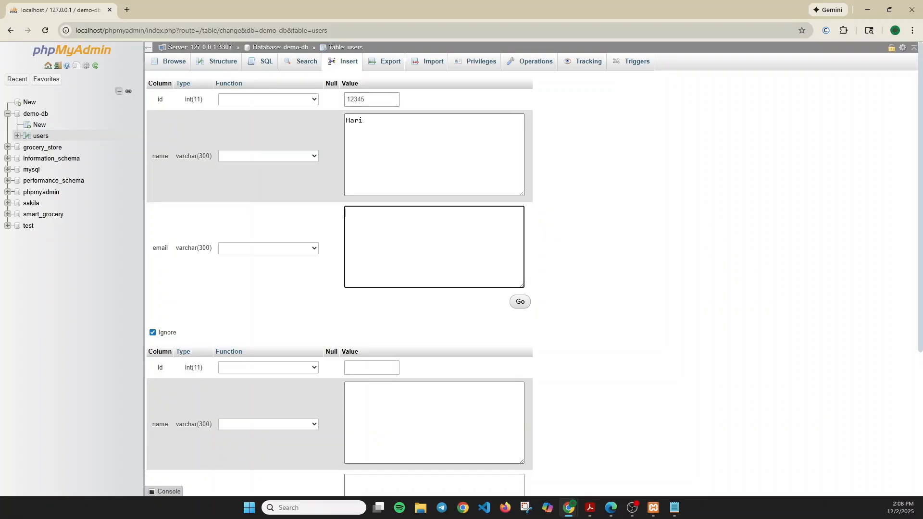
scroll(349, 268, "up", 2)
Step: Fill the second row with id 123455, a name and an e-mail, then insert the rows
scroll(295, 287, "down", 4)
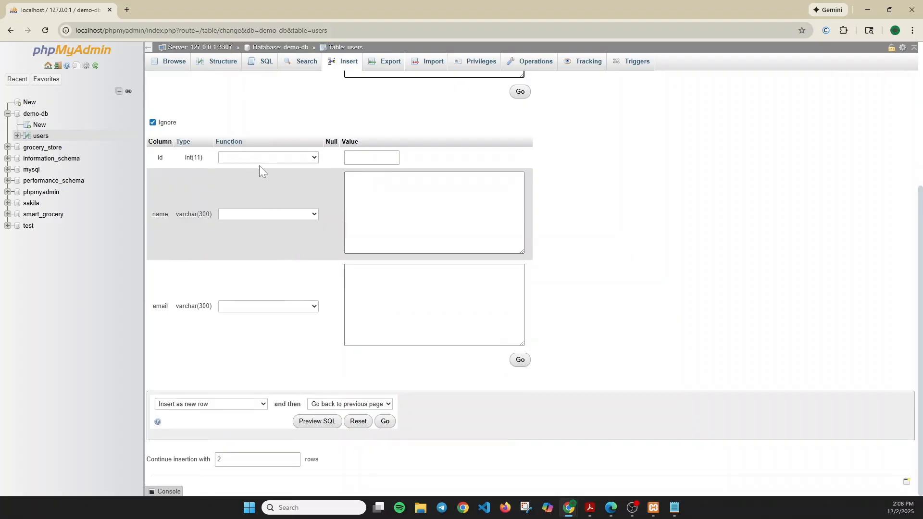
left_click(301, 158)
left_click(347, 158)
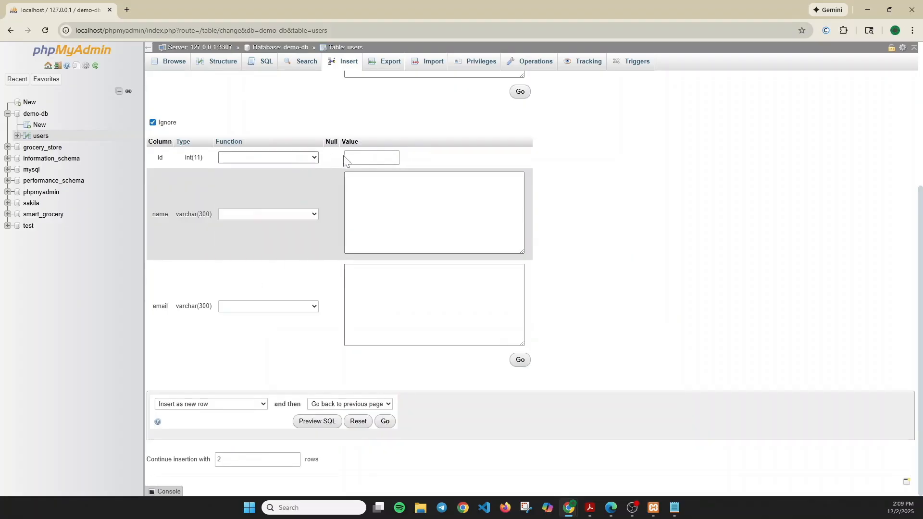
type("123455")
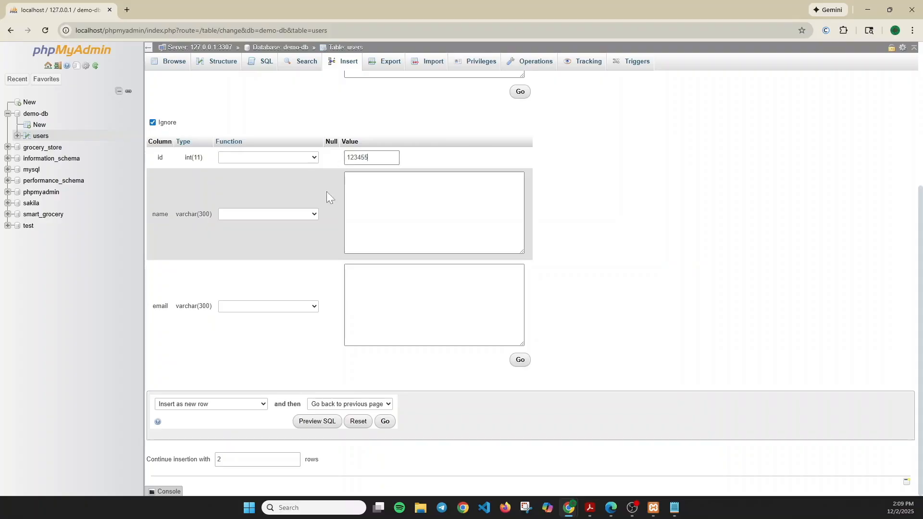
left_click(355, 197)
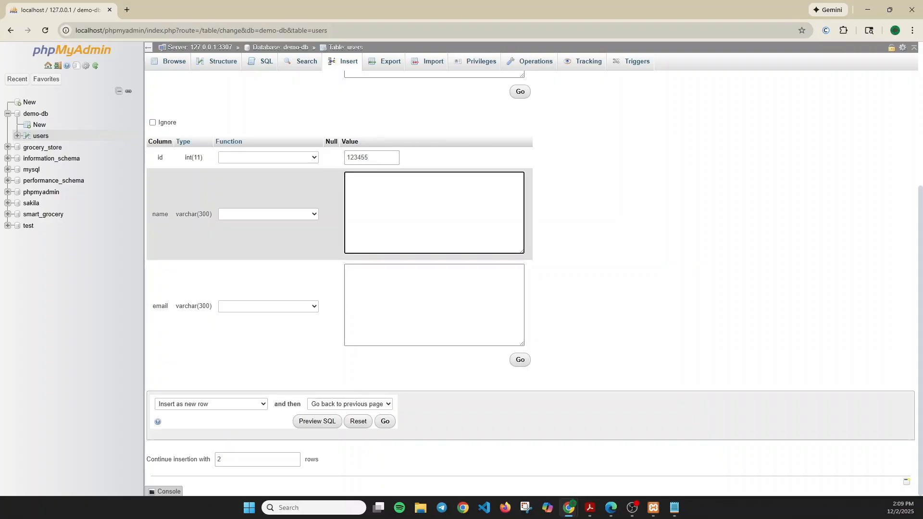
type("Jack")
key("Tab")
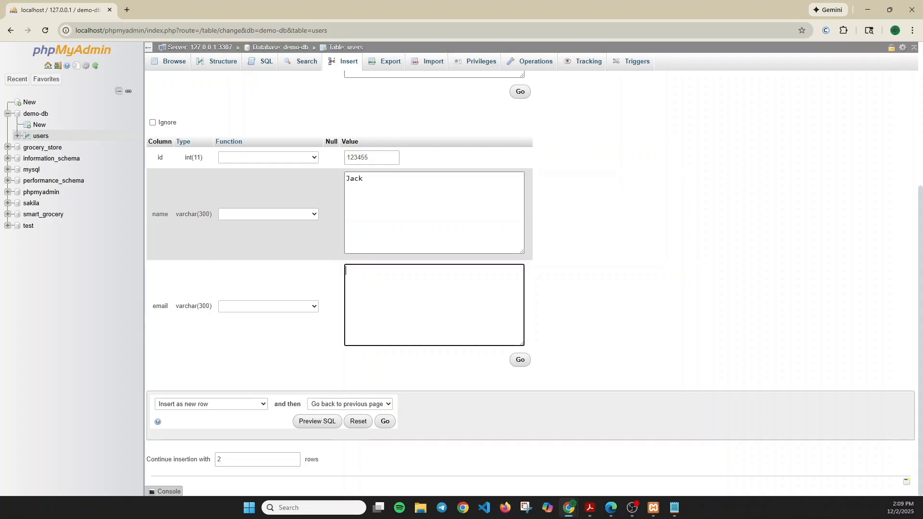
left_click(521, 362)
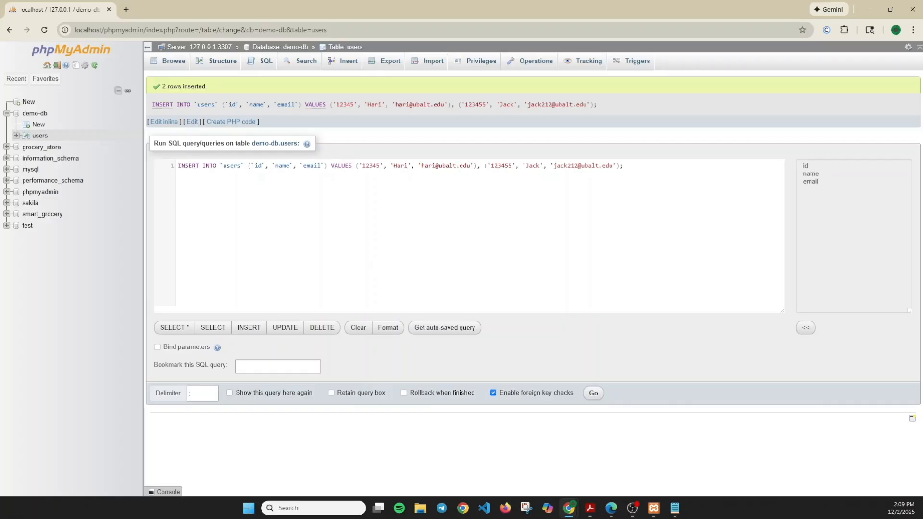
Step: Open demo-db from the navigation tree to see the users table with 2 rows
left_click(38, 117)
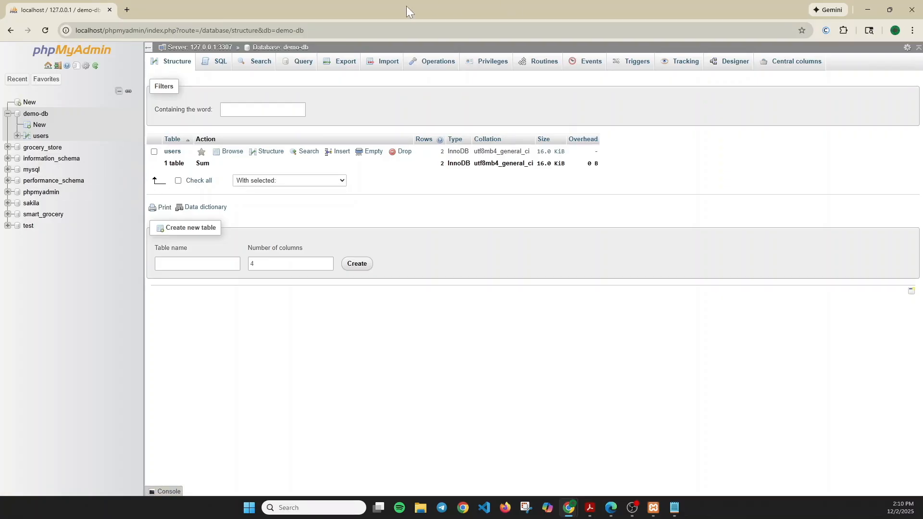
Step: Export demo-db using the Quick method in SQL format
left_click(344, 63)
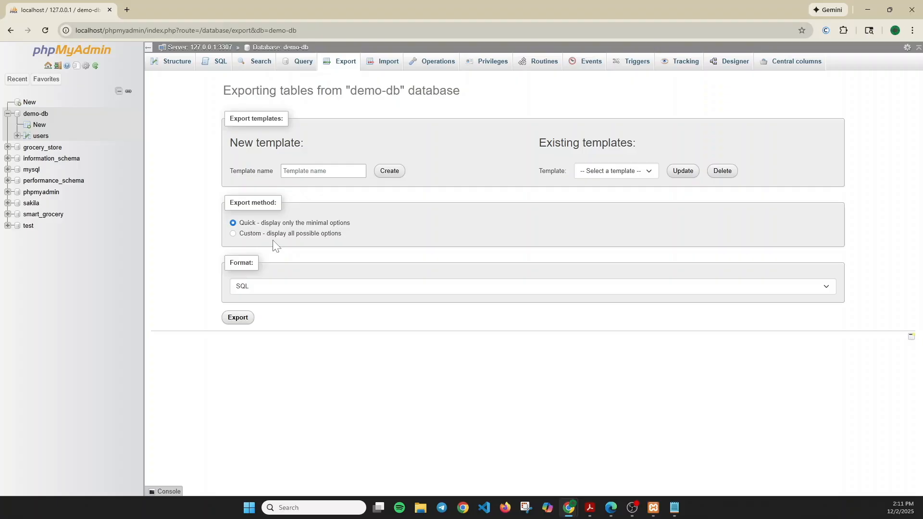
left_click(255, 235)
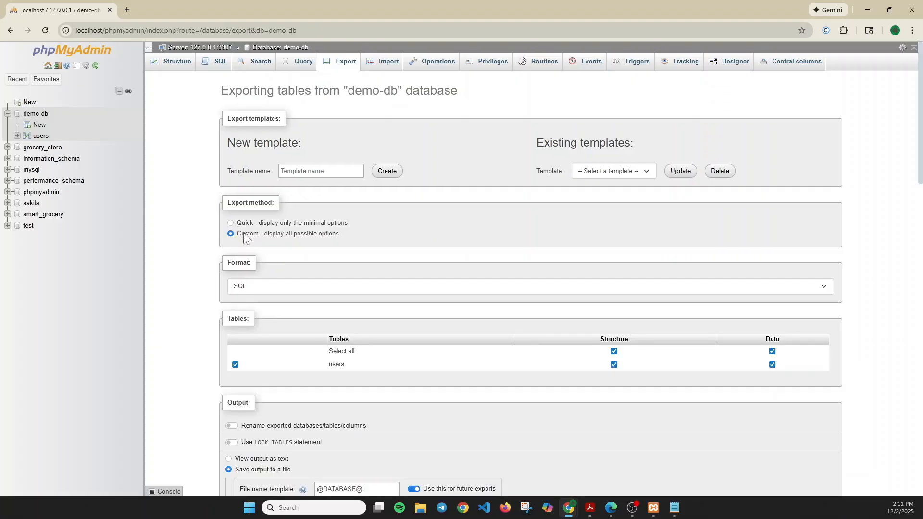
left_click(233, 222)
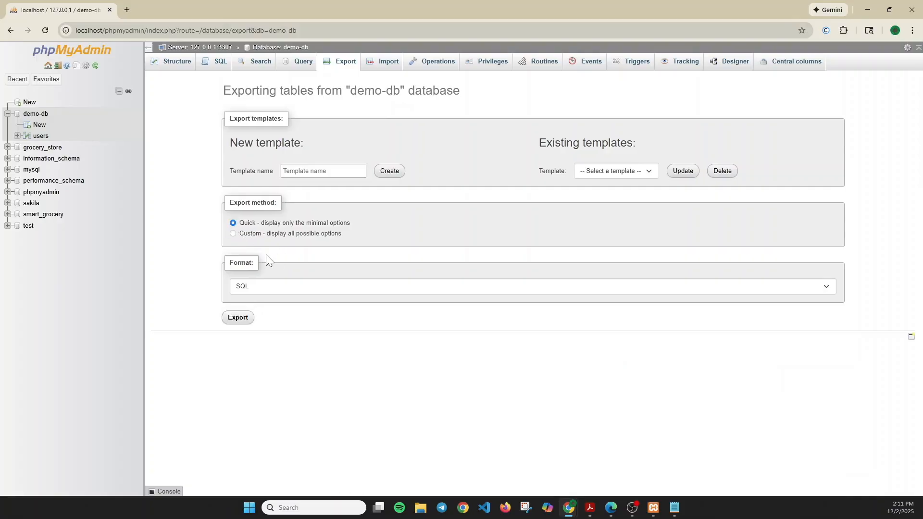
left_click(288, 291)
left_click(288, 290)
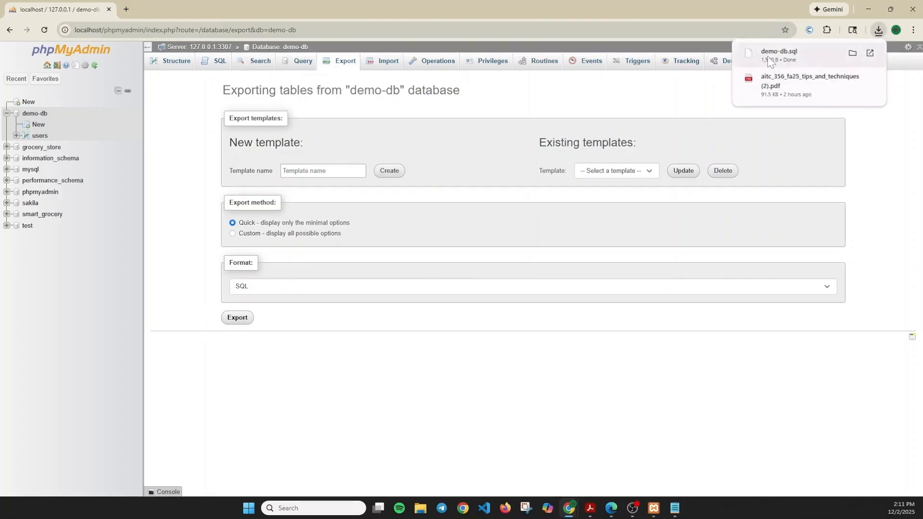
Step: Open the downloaded demo-db.sql in Visual Studio Code, just once
left_click(774, 53)
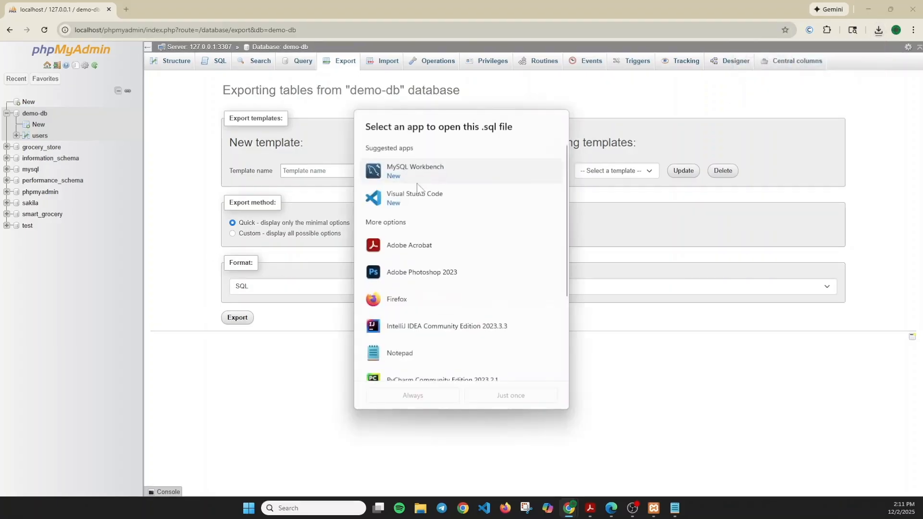
left_click(435, 200)
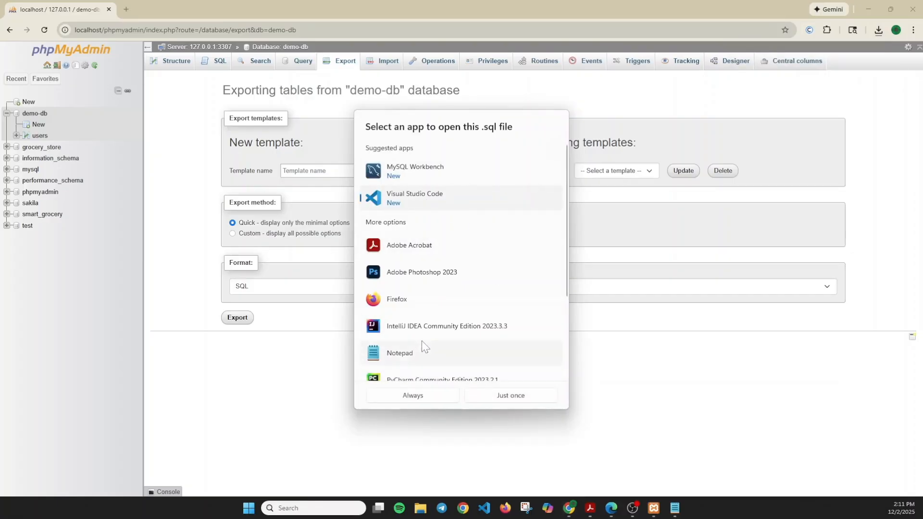
left_click(496, 399)
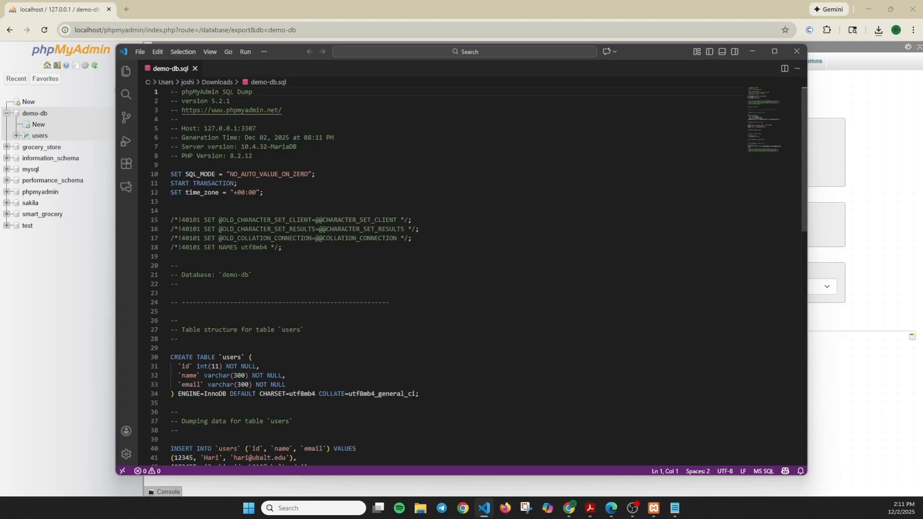
Step: Highlight the two-row INSERT INTO `users` statement in demo-db.sql, then minimize VS Code
scroll(461, 276, "down", 5)
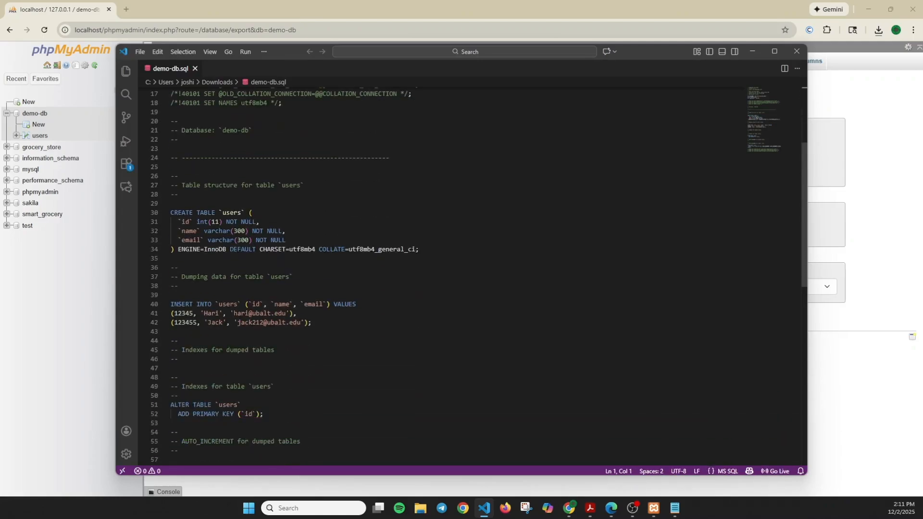
left_click_drag(171, 304, 171, 331)
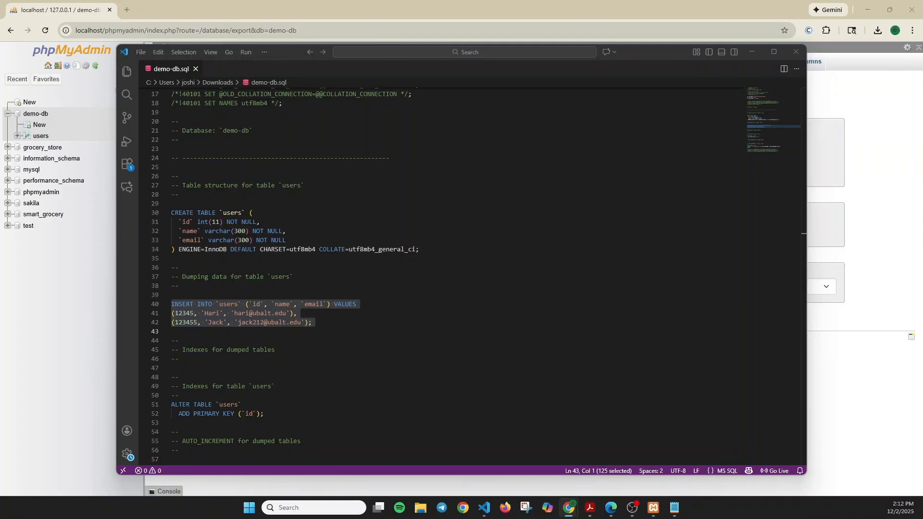
left_click(294, 277)
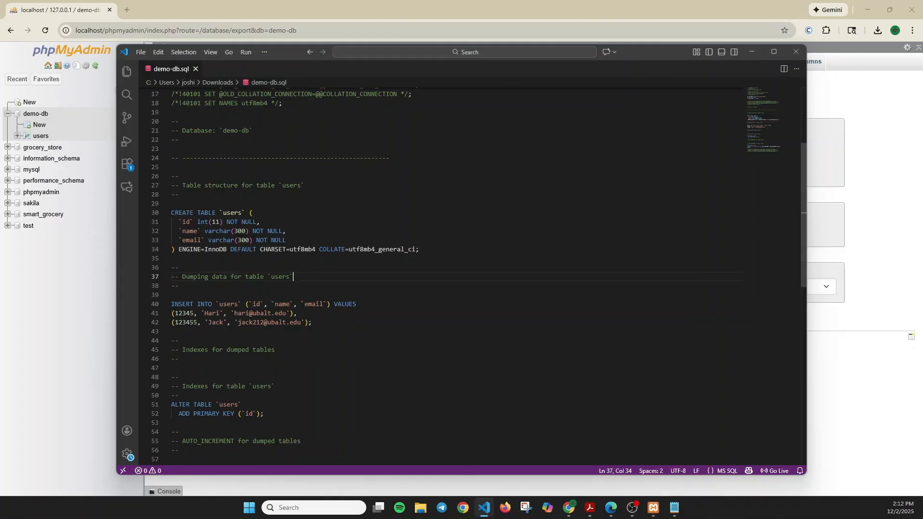
left_click(747, 52)
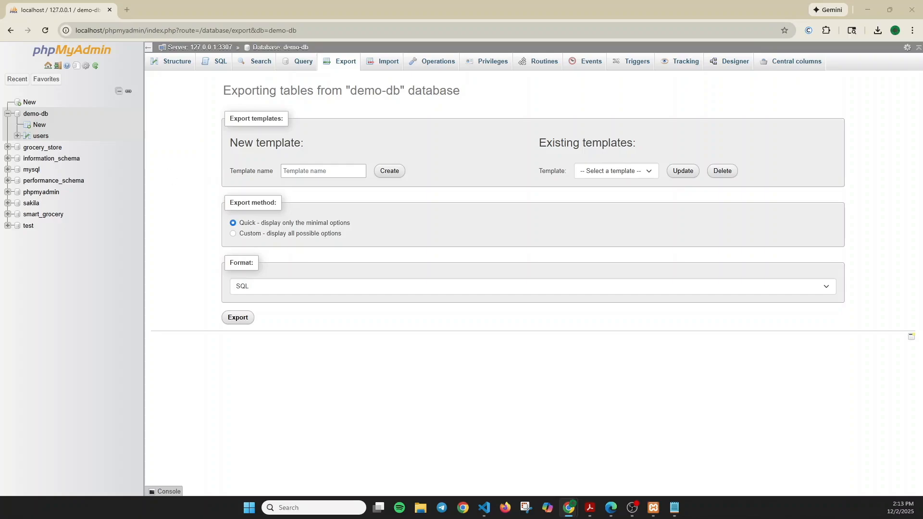
Step: On the server's Databases page, create a new database named 'demo-db_restore'
left_click(46, 79)
left_click(42, 100)
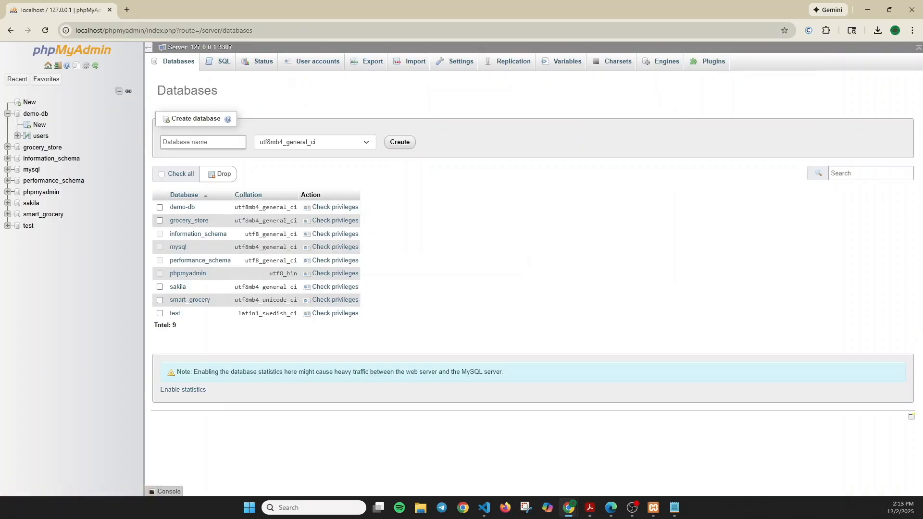
key("Return")
left_click(373, 61)
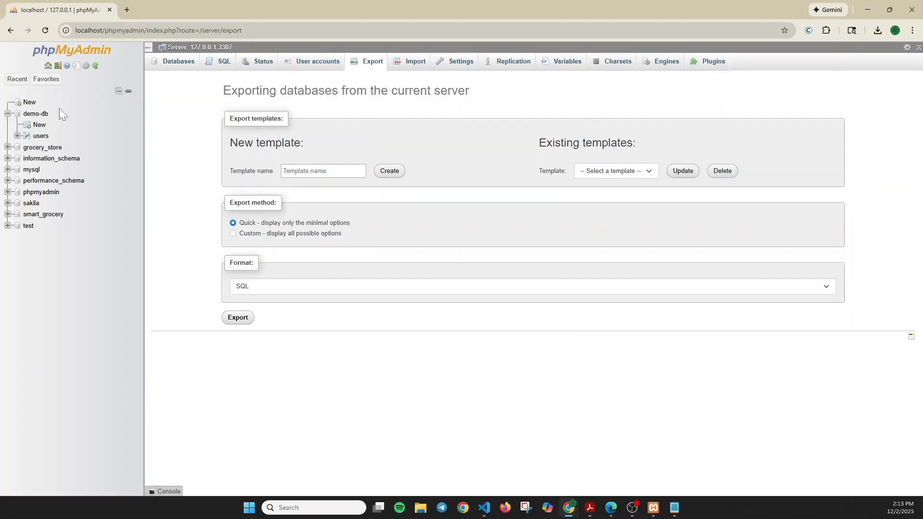
left_click(28, 105)
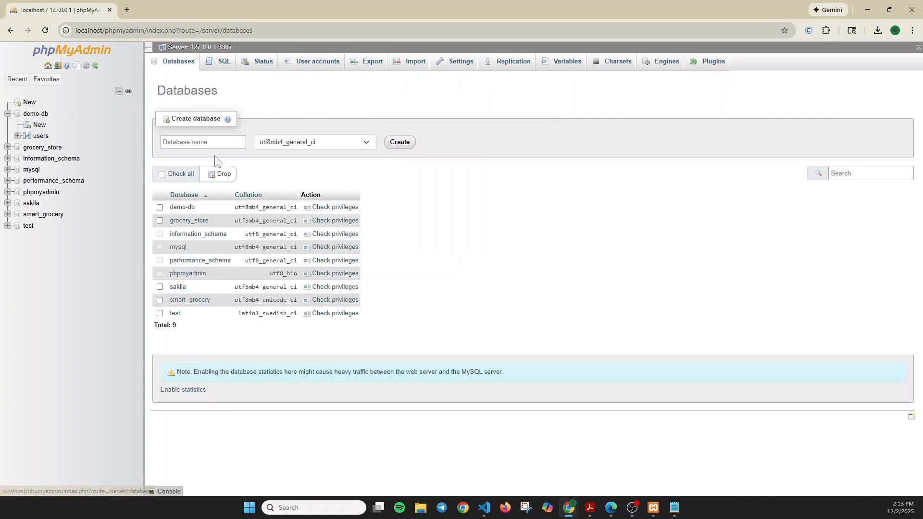
key("Down")
key("Down")
key("Return")
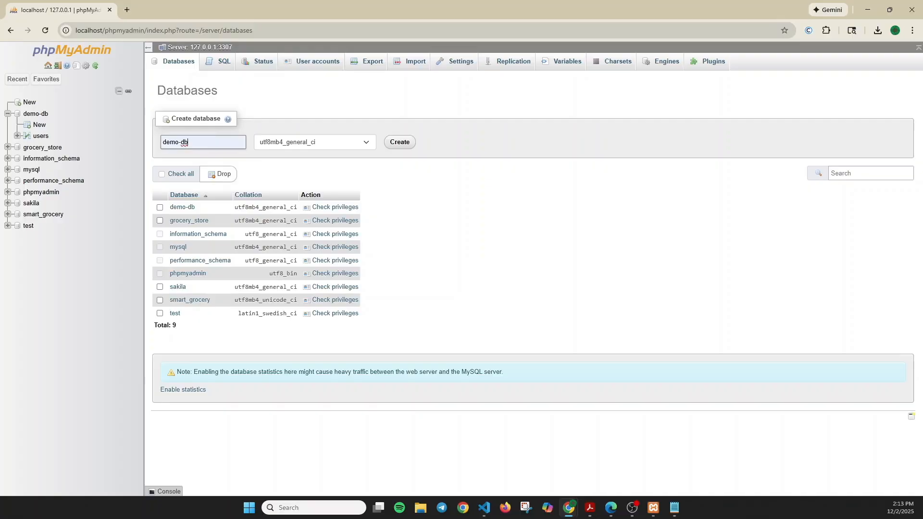
type("_restore")
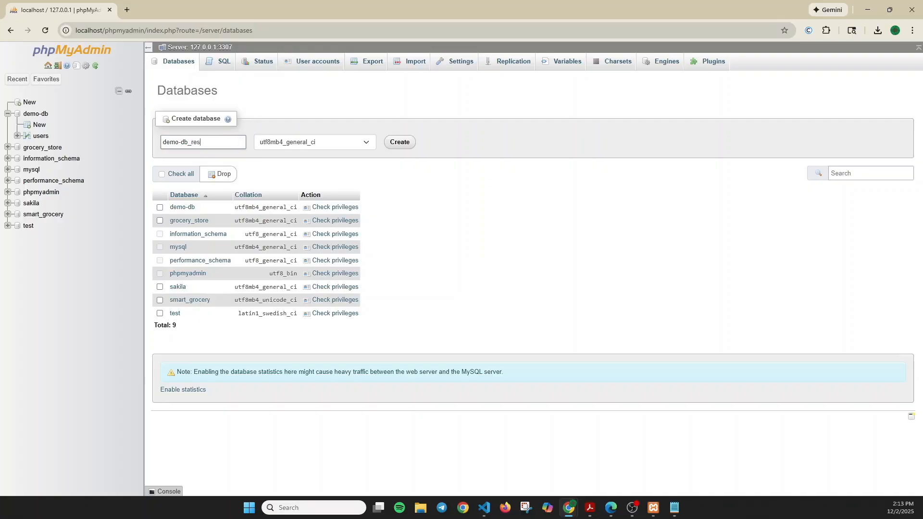
left_click(399, 144)
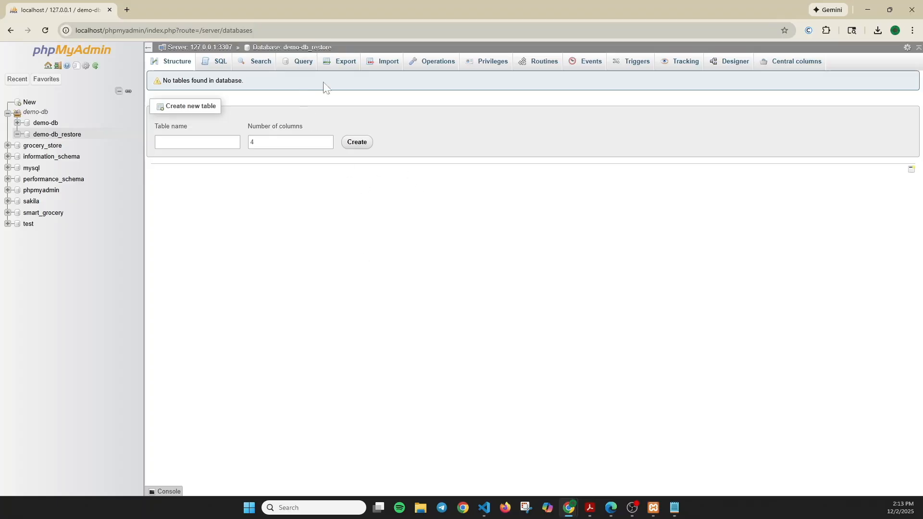
Step: Import demo-db.sql from Downloads into demo-db_restore, running its 15 queries
left_click(381, 67)
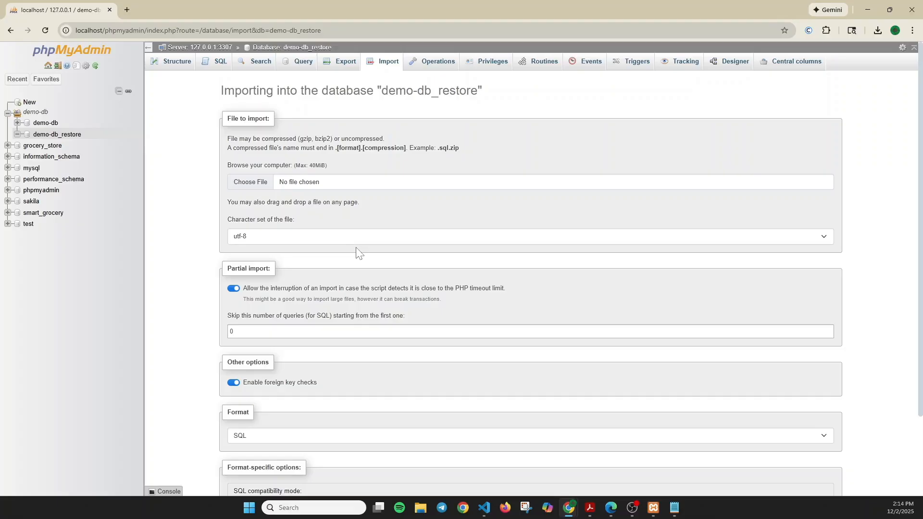
left_click(254, 186)
left_click(113, 92)
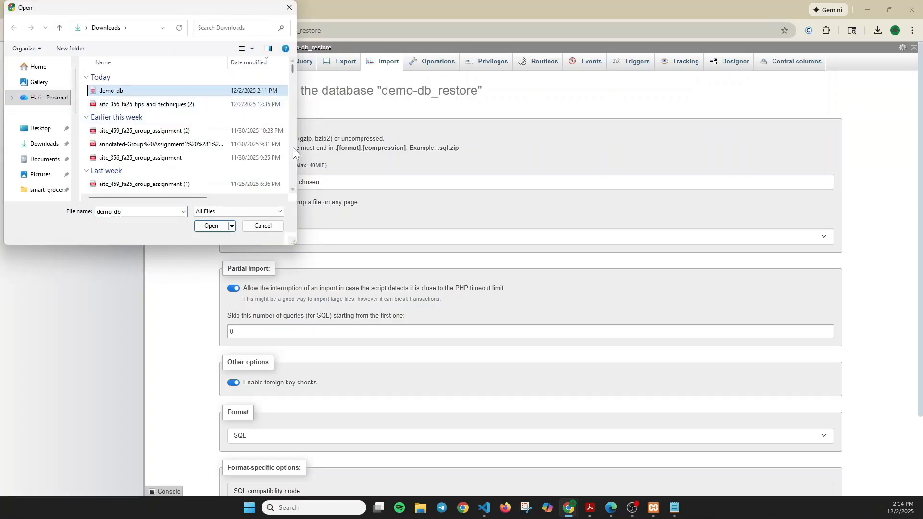
left_click_drag(294, 79, 509, 96)
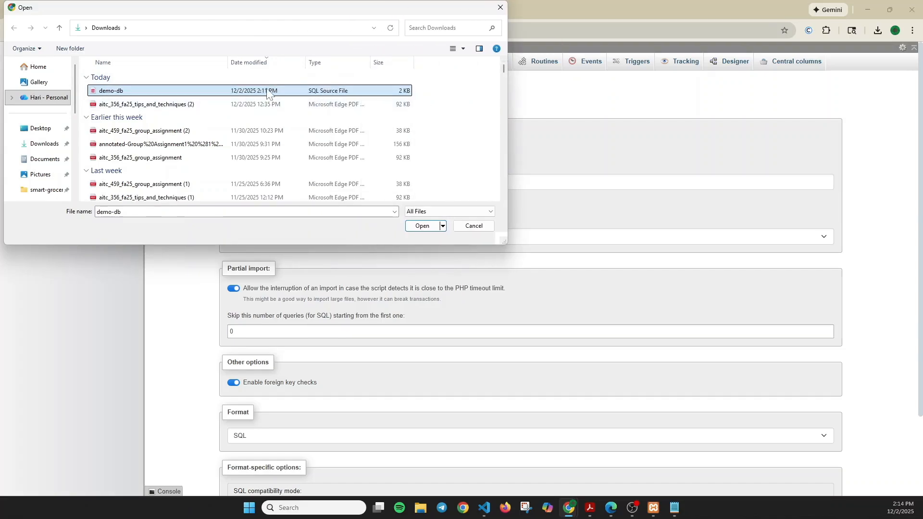
left_click(420, 229)
scroll(319, 269, "down", 2)
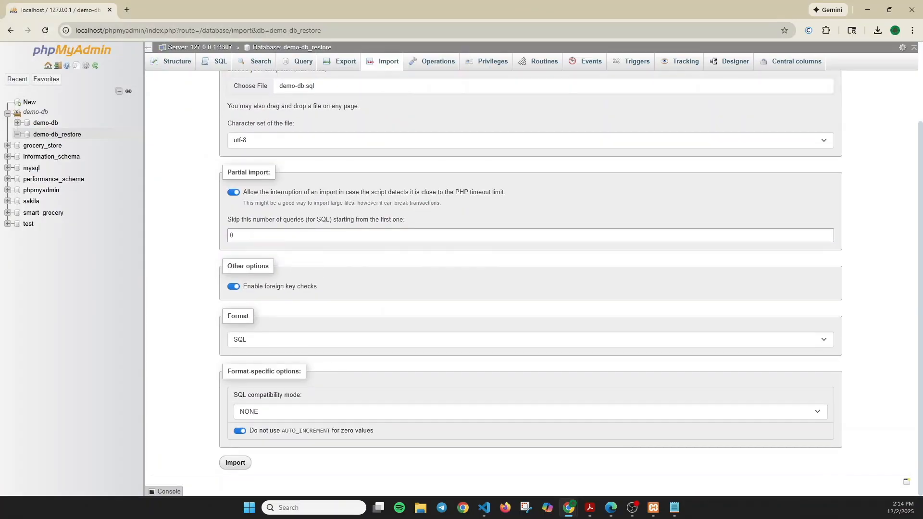
scroll(345, 278, "up", 1)
scroll(378, 309, "down", 1)
left_click(238, 463)
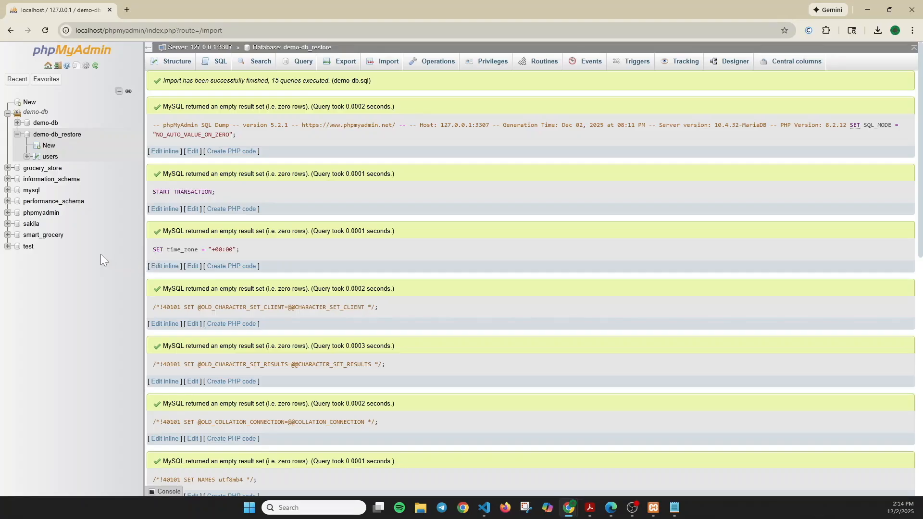
Step: Open demo-db_restore to see the restored users table with 2 rows
left_click(53, 137)
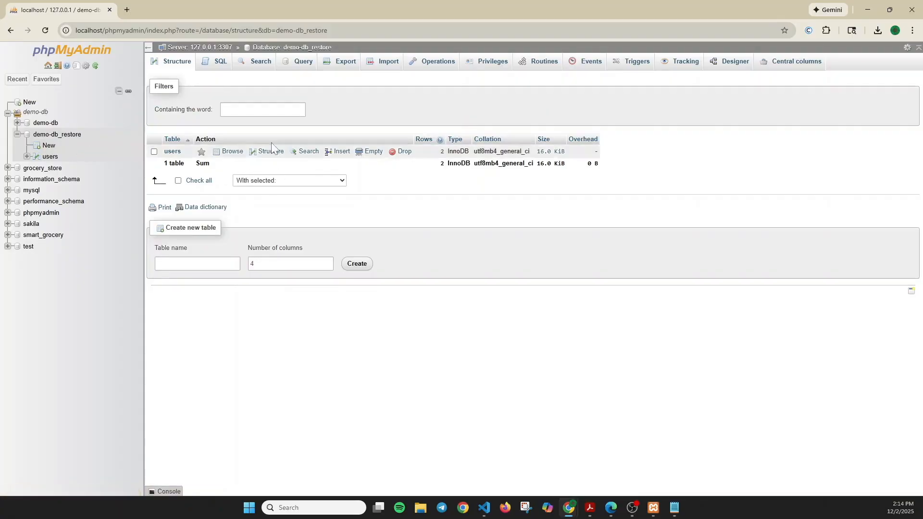